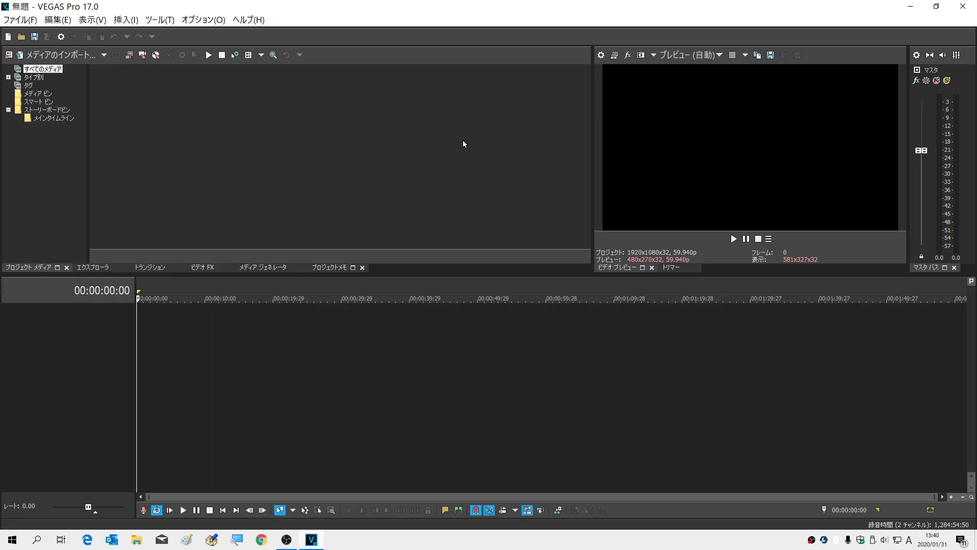
{"action": "key", "text": "super+e"}
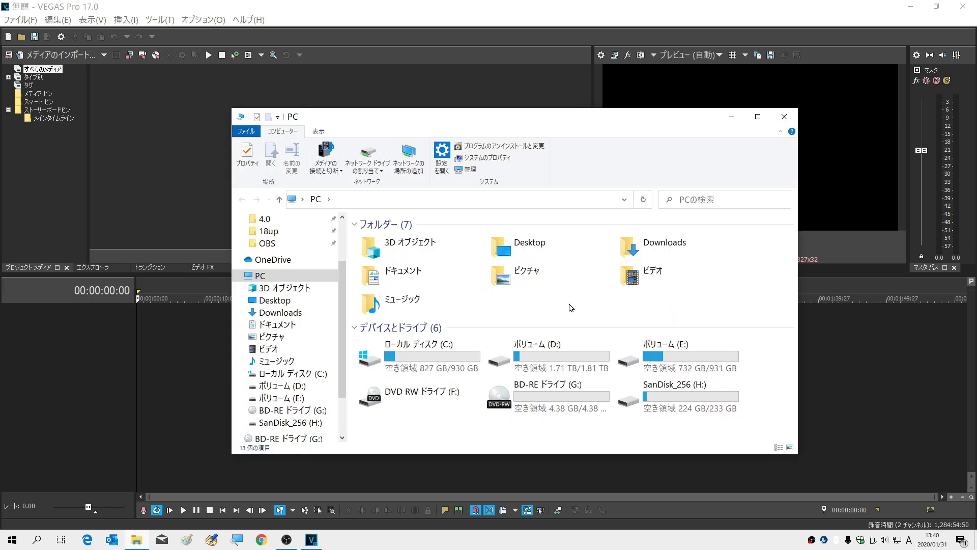
{"action": "left_click", "coordinate": [632, 280]}
{"action": "double_click", "coordinate": [631, 279]}
{"action": "double_click", "coordinate": [382, 284]}
{"action": "left_click", "coordinate": [382, 284]}
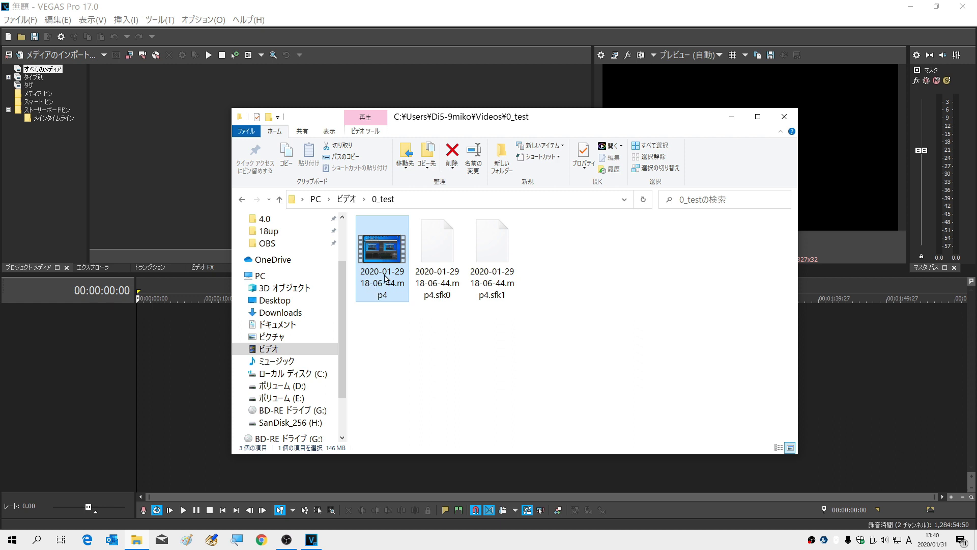
{"action": "left_click_drag", "start_coordinate": [509, 117], "coordinate": [668, 120]}
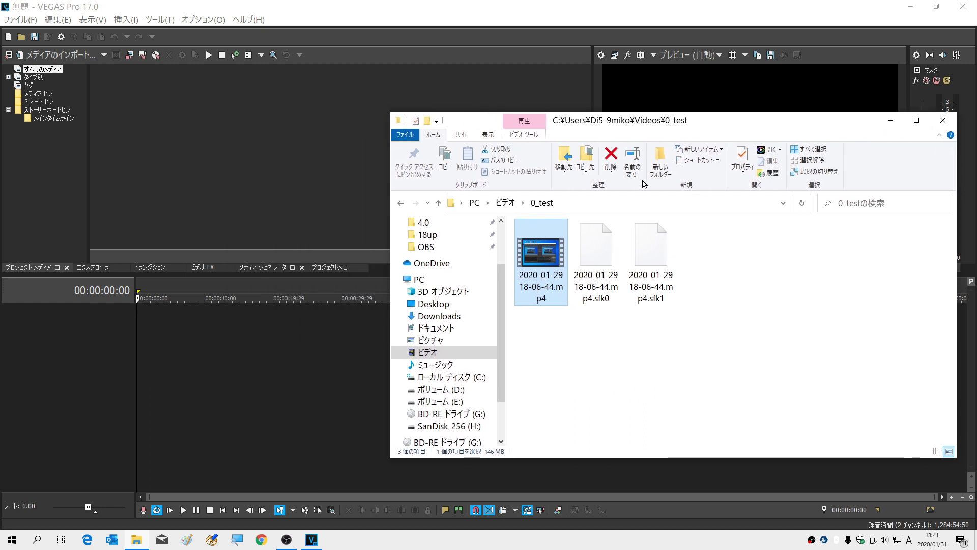
{"action": "left_click_drag", "start_coordinate": [540, 260], "coordinate": [147, 351]}
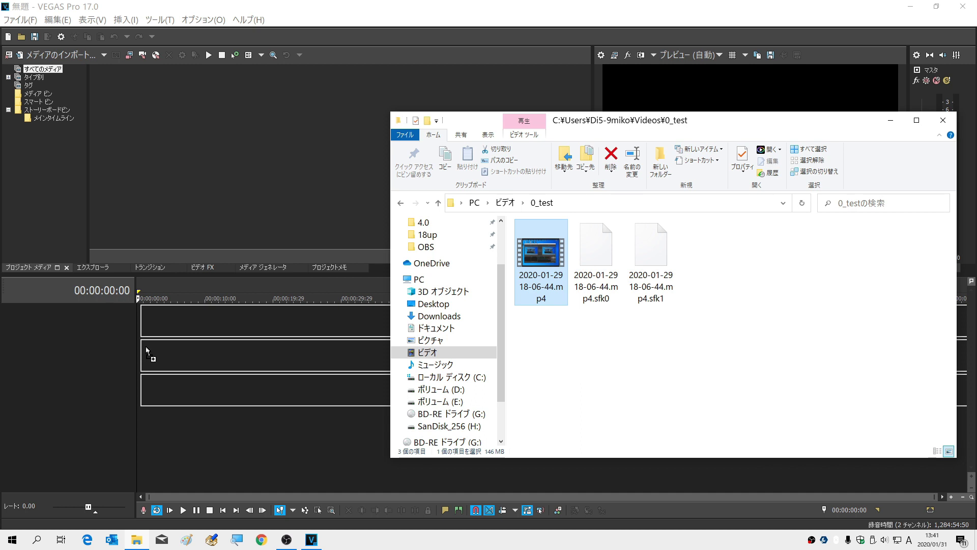
{"action": "left_click_drag", "start_coordinate": [148, 352], "coordinate": [148, 351]}
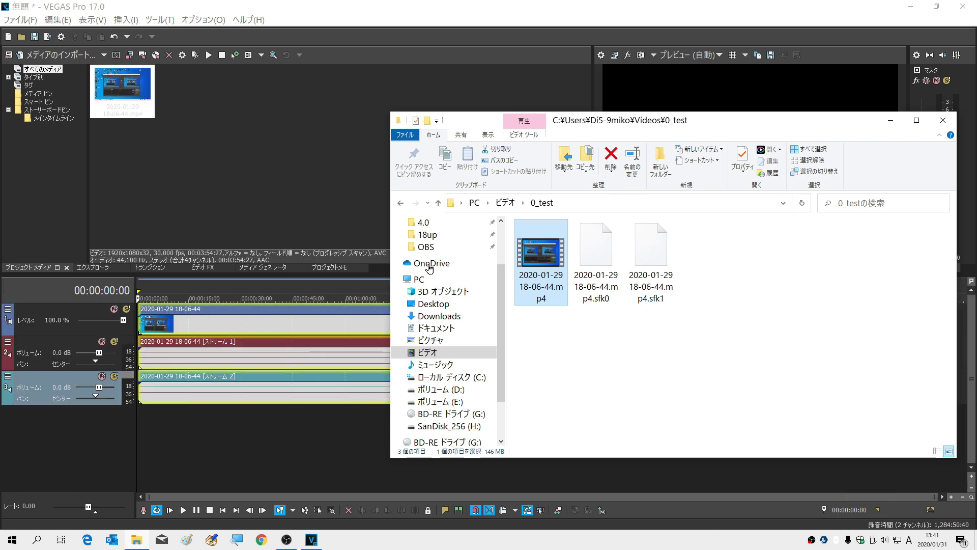
{"action": "left_click", "coordinate": [888, 122]}
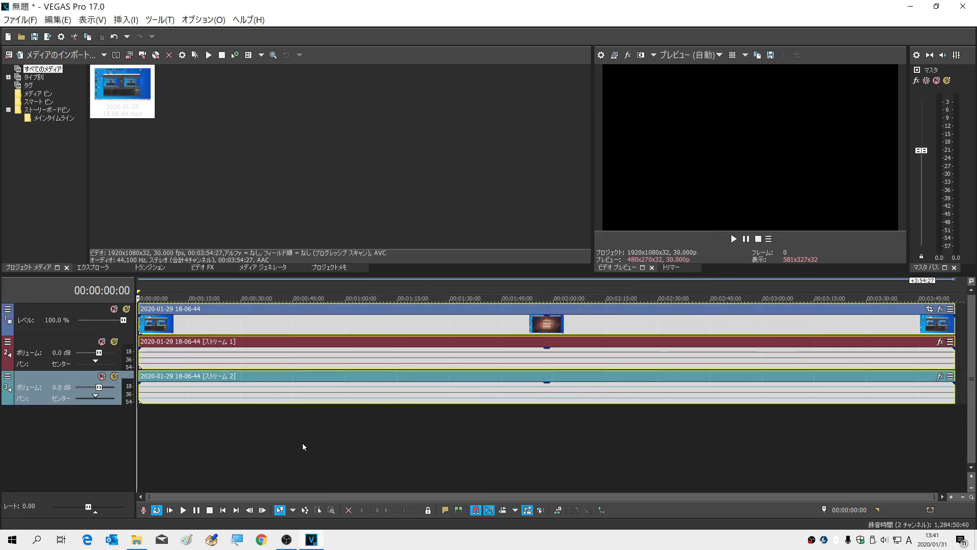
Examine the clip's video track and its separate audio tracks ストリーム 1 and ストリーム 2 by selecting each one on the timeline
{"action": "left_click", "coordinate": [303, 442]}
{"action": "left_click", "coordinate": [237, 400]}
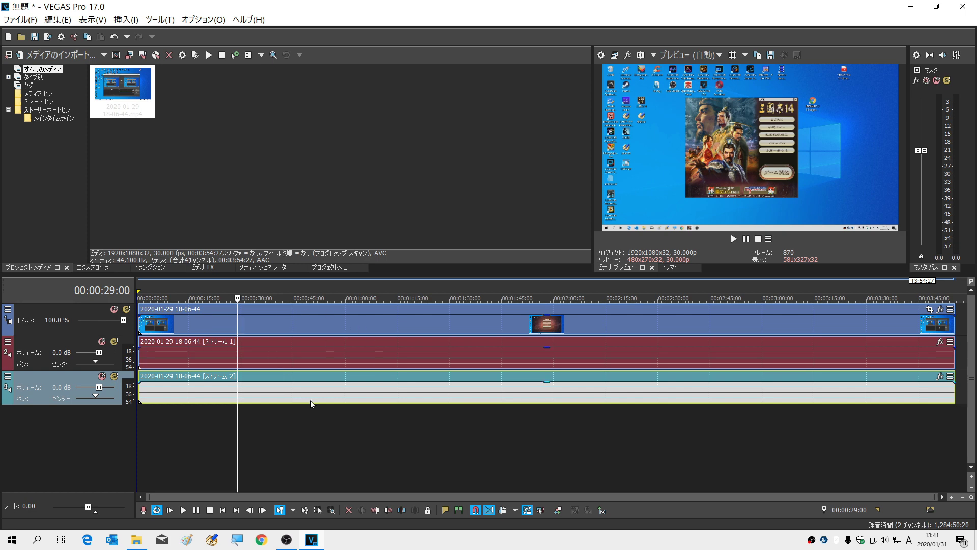
{"action": "left_click", "coordinate": [341, 321]}
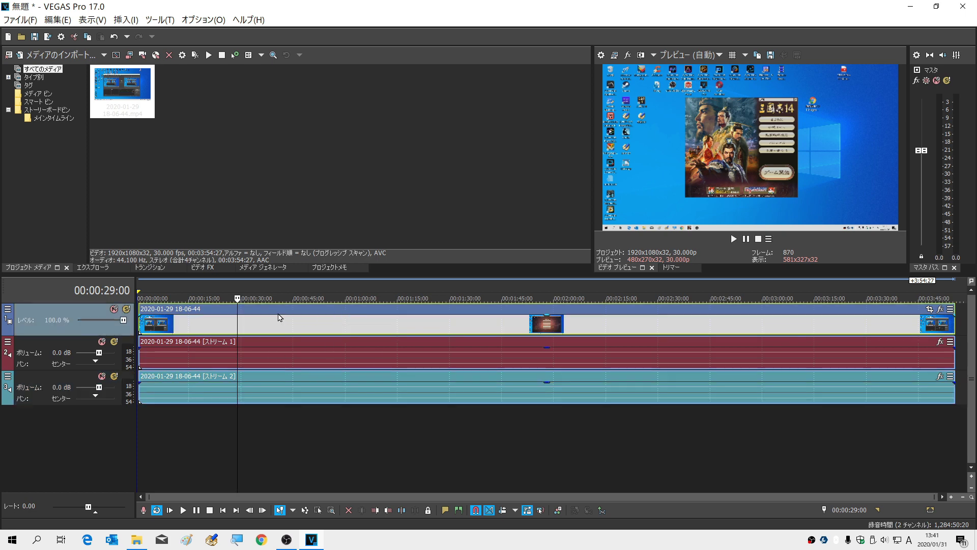
{"action": "left_click", "coordinate": [305, 358]}
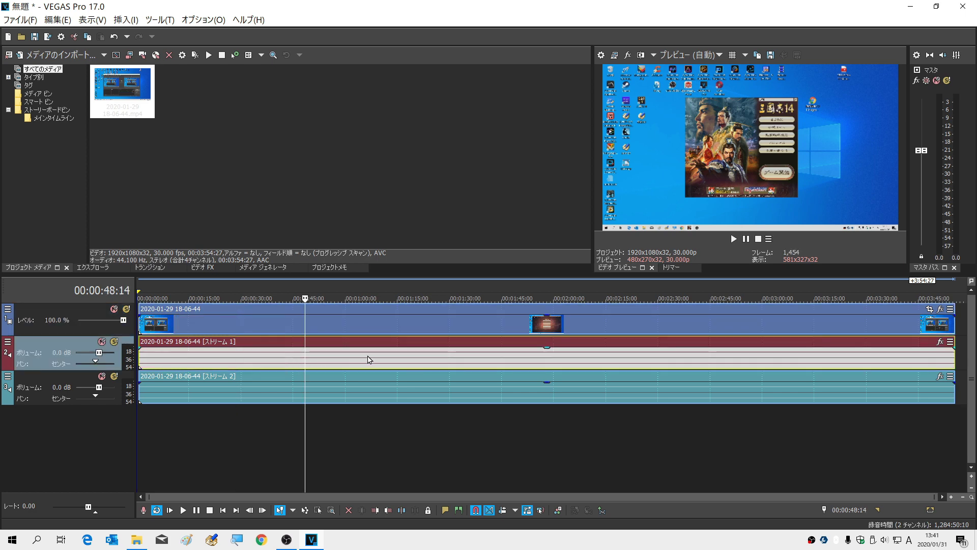
{"action": "left_click", "coordinate": [355, 396]}
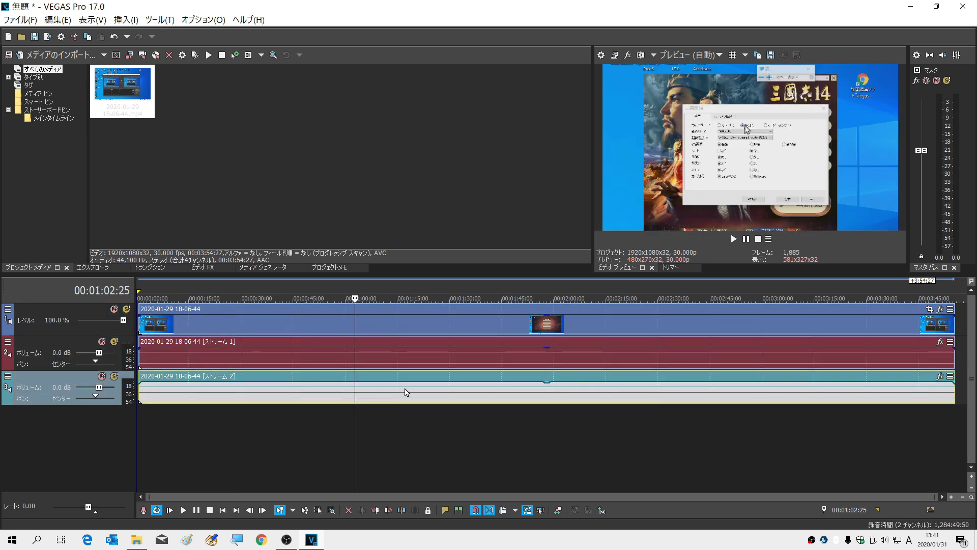
{"action": "left_click", "coordinate": [253, 355]}
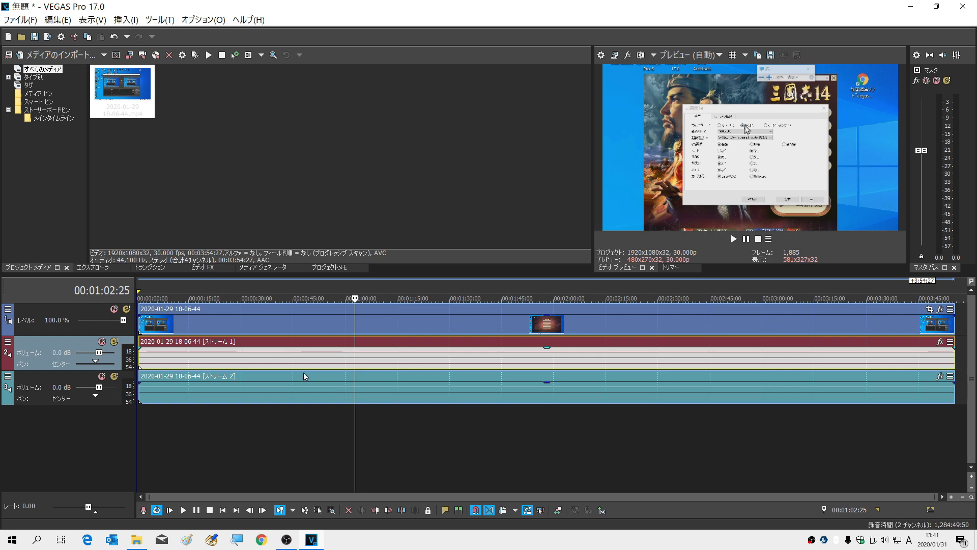
{"action": "left_click", "coordinate": [268, 397]}
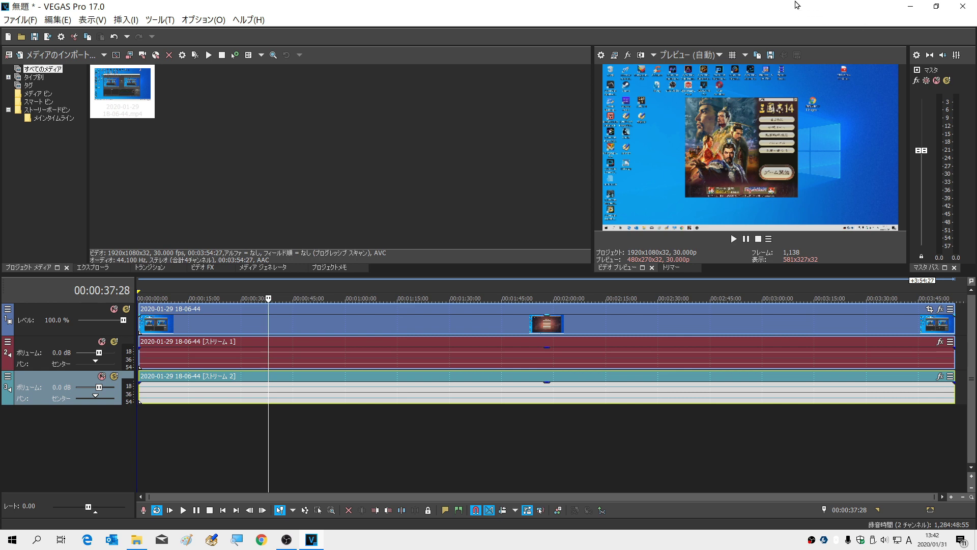
Close VEGAS Pro
{"action": "left_click", "coordinate": [963, 6]}
{"action": "left_click", "coordinate": [477, 222]}
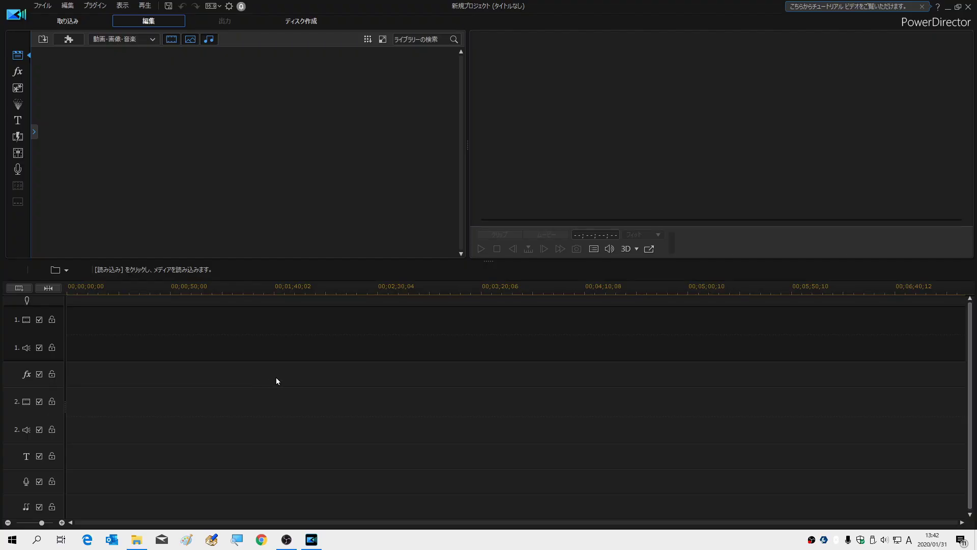
{"action": "left_click", "coordinate": [136, 539]}
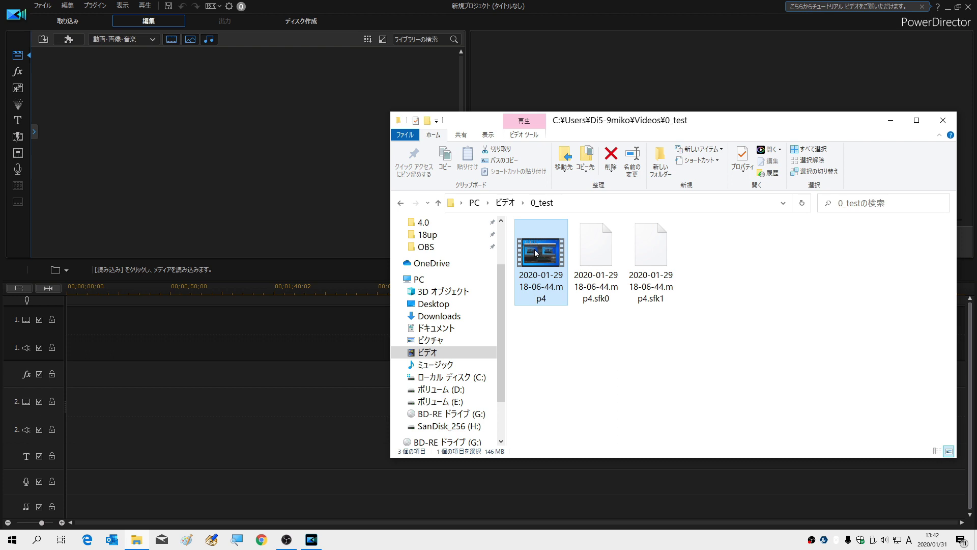
{"action": "left_click_drag", "start_coordinate": [533, 251], "coordinate": [122, 105]}
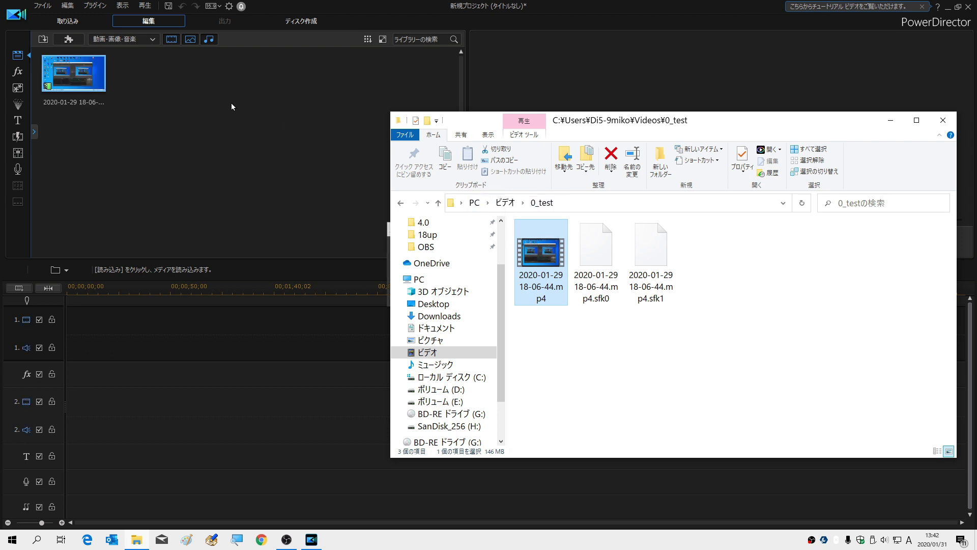
{"action": "left_click", "coordinate": [891, 120]}
{"action": "left_click_drag", "start_coordinate": [95, 74], "coordinate": [71, 323]}
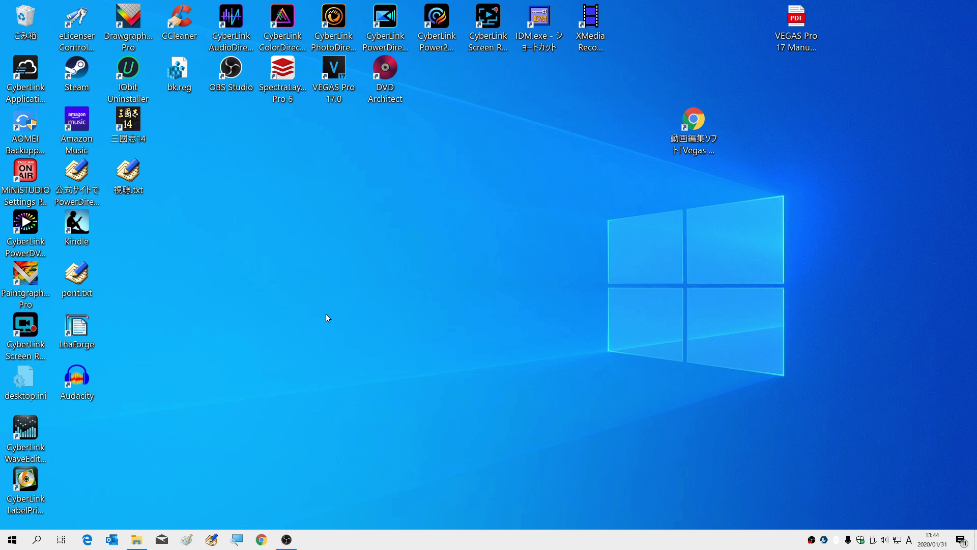
{"action": "left_click", "coordinate": [231, 5]}
{"action": "left_click", "coordinate": [312, 539]}
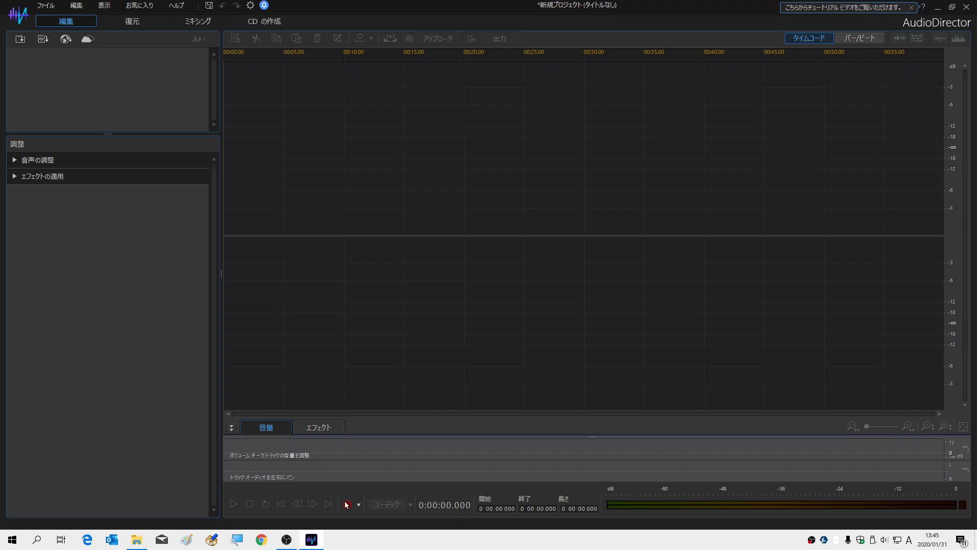
{"action": "left_click", "coordinate": [136, 539]}
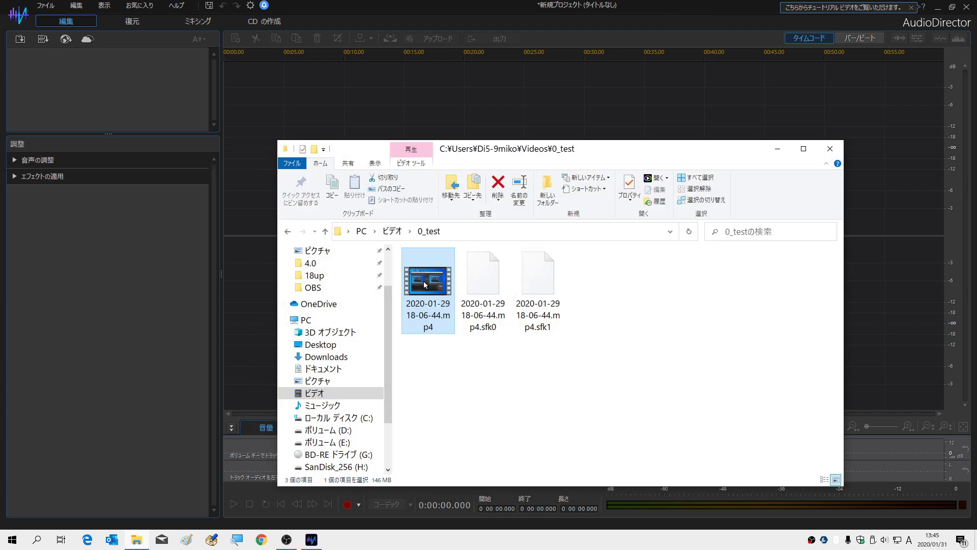
{"action": "left_click_drag", "start_coordinate": [425, 285], "coordinate": [123, 91]}
{"action": "left_click", "coordinate": [772, 153]}
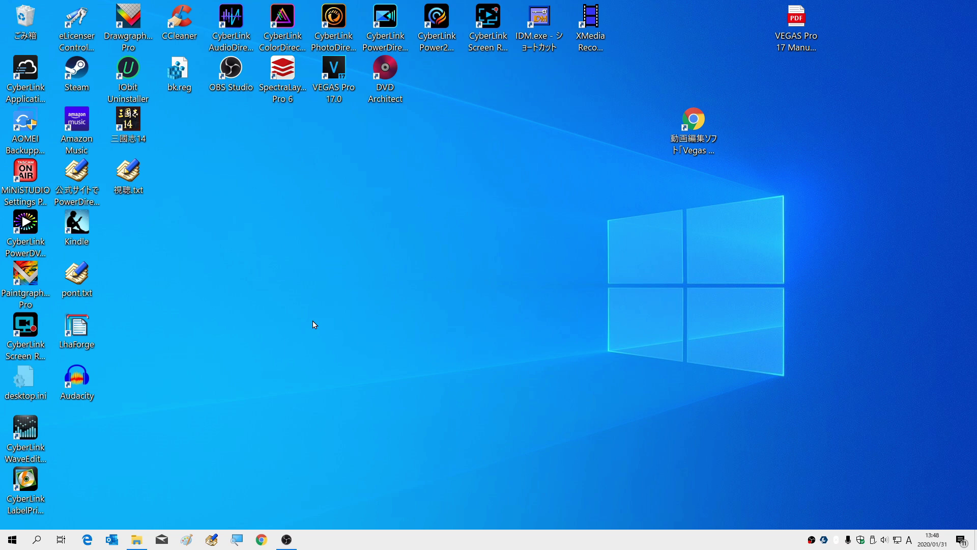
{"action": "double_click", "coordinate": [76, 379]}
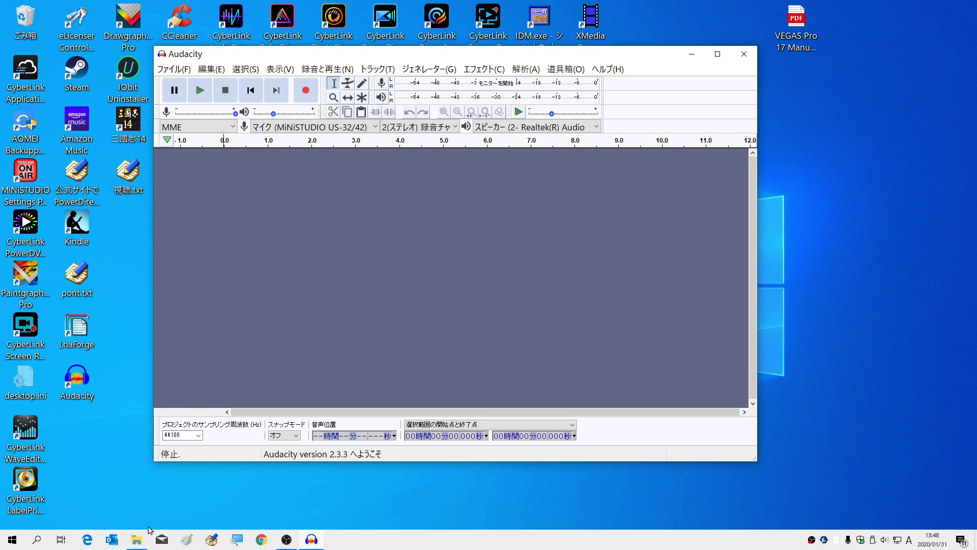
{"action": "left_click", "coordinate": [137, 539]}
{"action": "left_click_drag", "start_coordinate": [565, 160], "coordinate": [684, 152]}
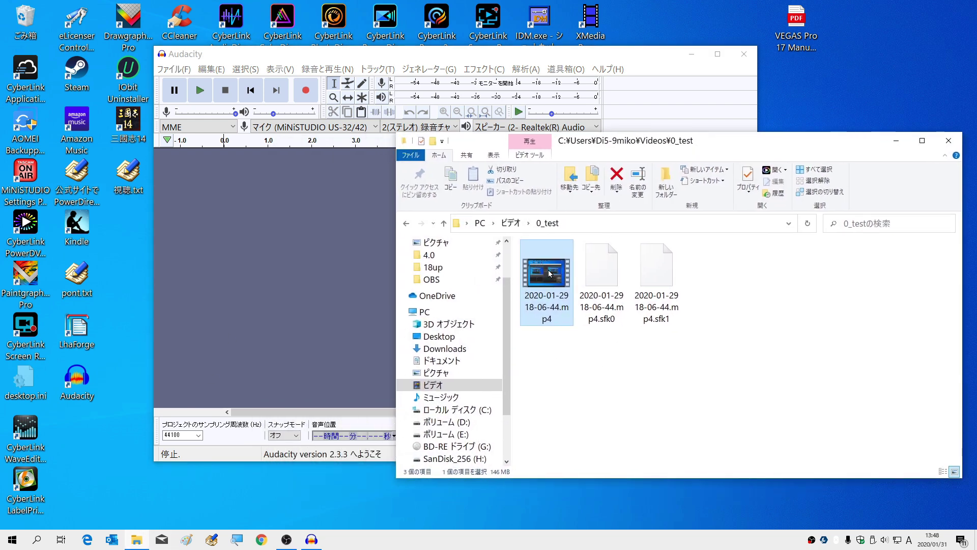
{"action": "left_click_drag", "start_coordinate": [549, 273], "coordinate": [227, 258]}
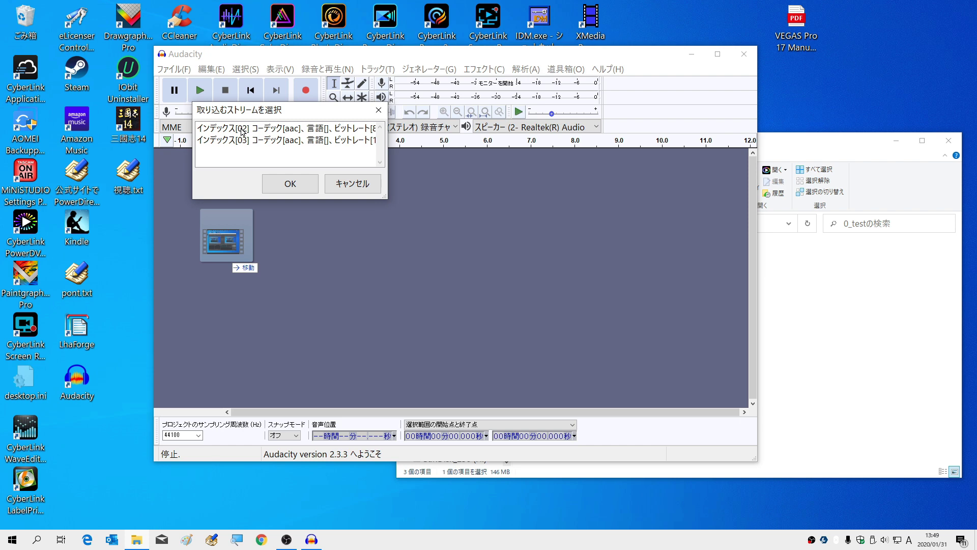
Import both aac audio streams, index 02 and index 03, as separate tracks and maximize the Audacity window
{"action": "left_click", "coordinate": [270, 131]}
{"action": "left_click", "coordinate": [262, 141]}
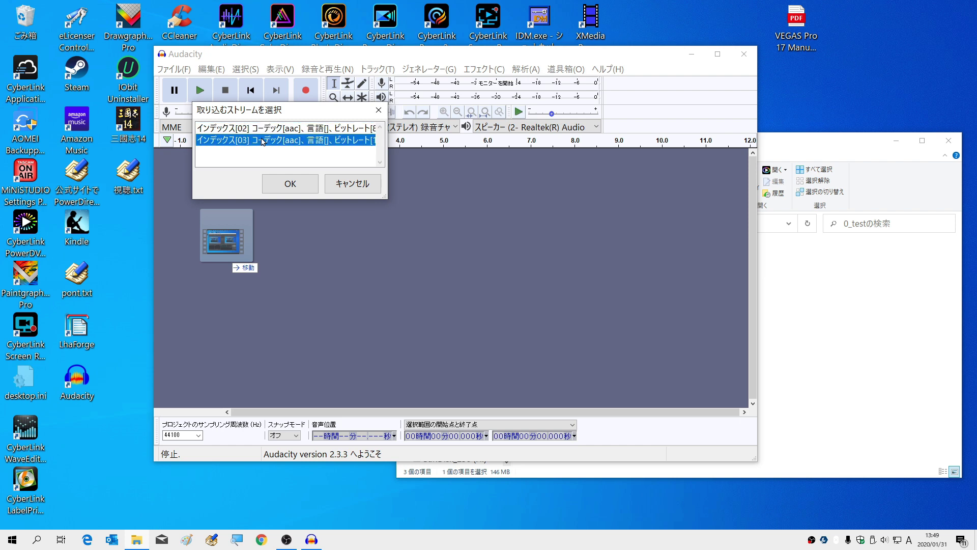
{"action": "left_click", "coordinate": [262, 128]}
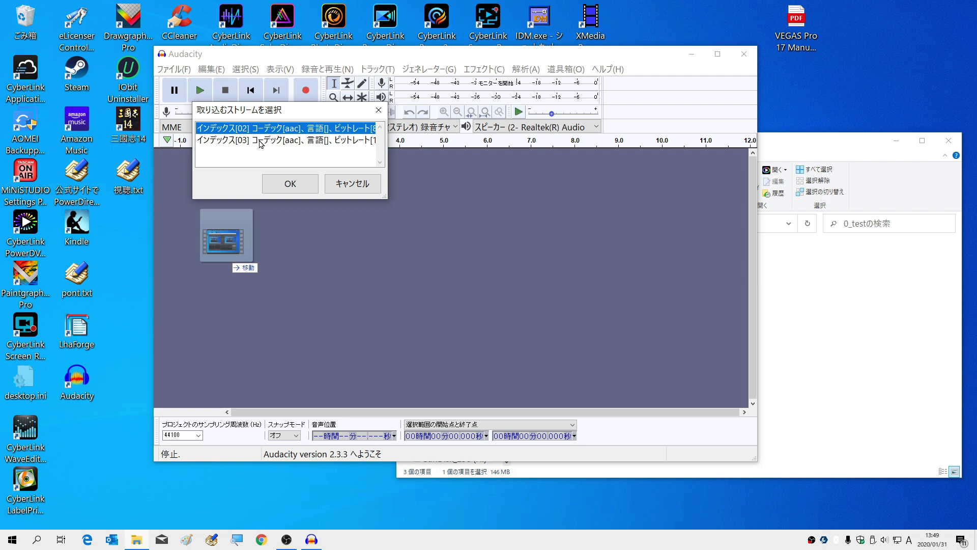
{"action": "left_click", "coordinate": [260, 142], "text": "shift"}
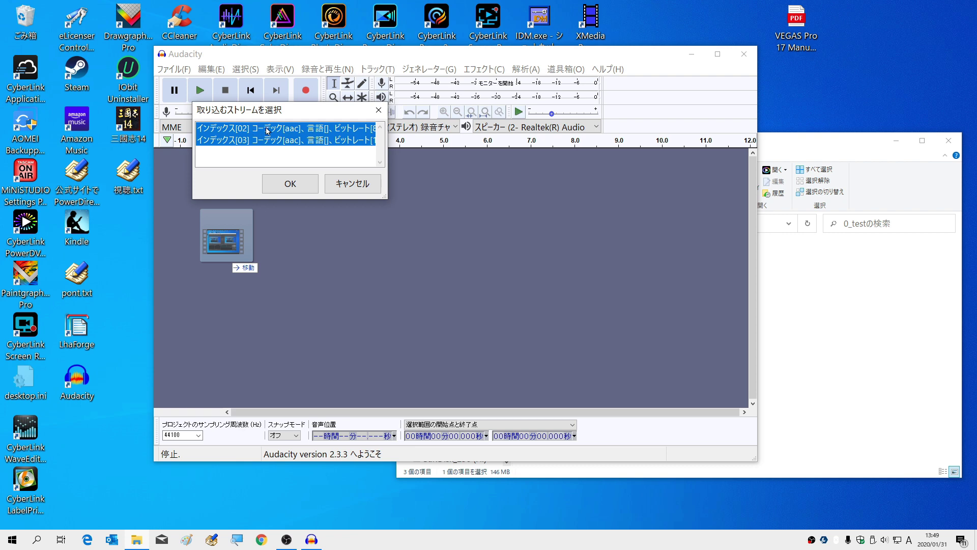
{"action": "left_click", "coordinate": [279, 190]}
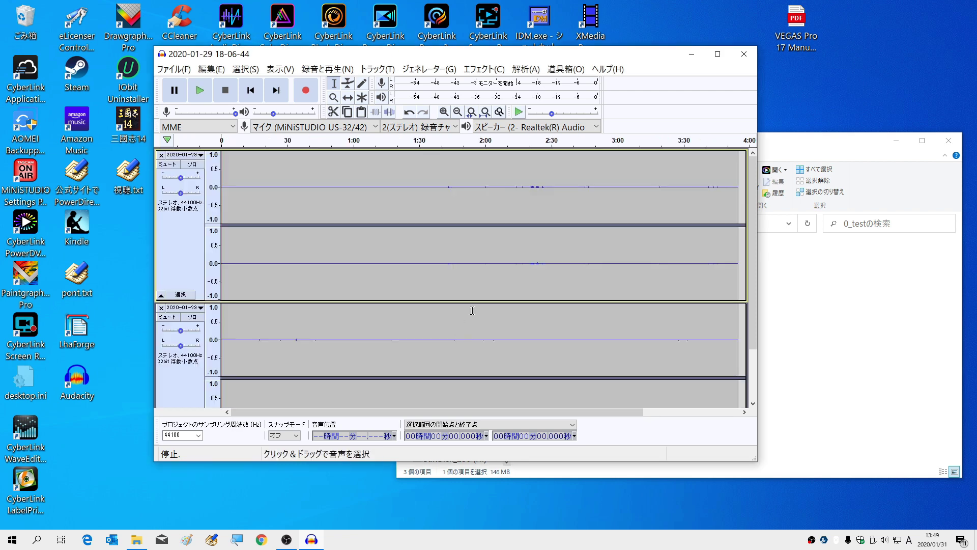
{"action": "left_click", "coordinate": [718, 54]}
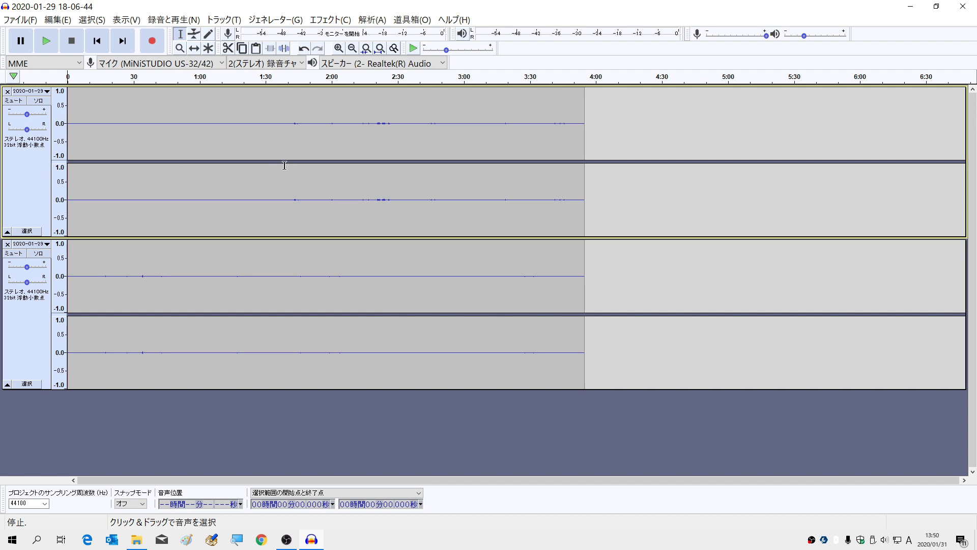
Export the two tracks as multiple files in WAV (Microsoft) 16-bit PCM format to the Documents\Audacity folder, accepting each file's metadata
{"action": "left_click", "coordinate": [20, 19]}
{"action": "mouse_move", "coordinate": [59, 108]}
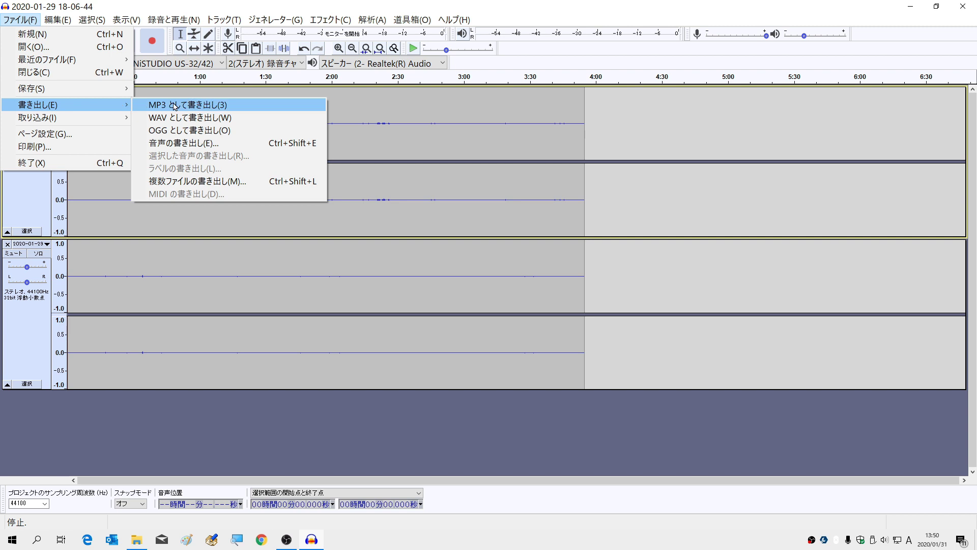
{"action": "left_click", "coordinate": [256, 182]}
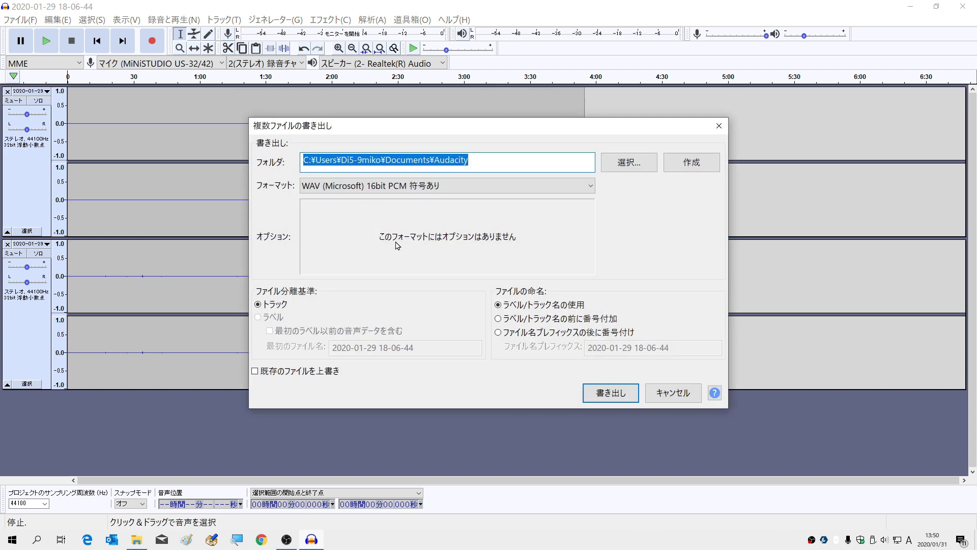
{"action": "left_click", "coordinate": [498, 163]}
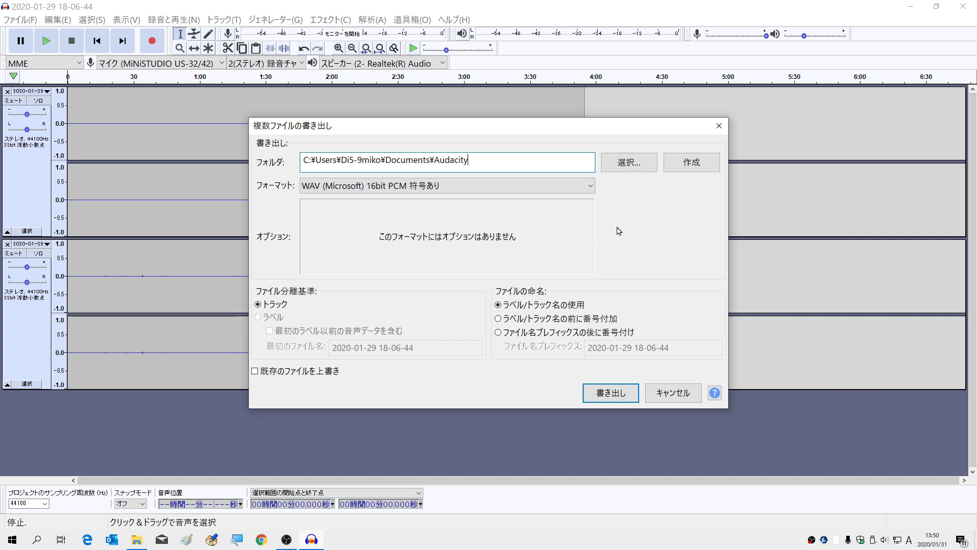
{"action": "left_click", "coordinate": [602, 393]}
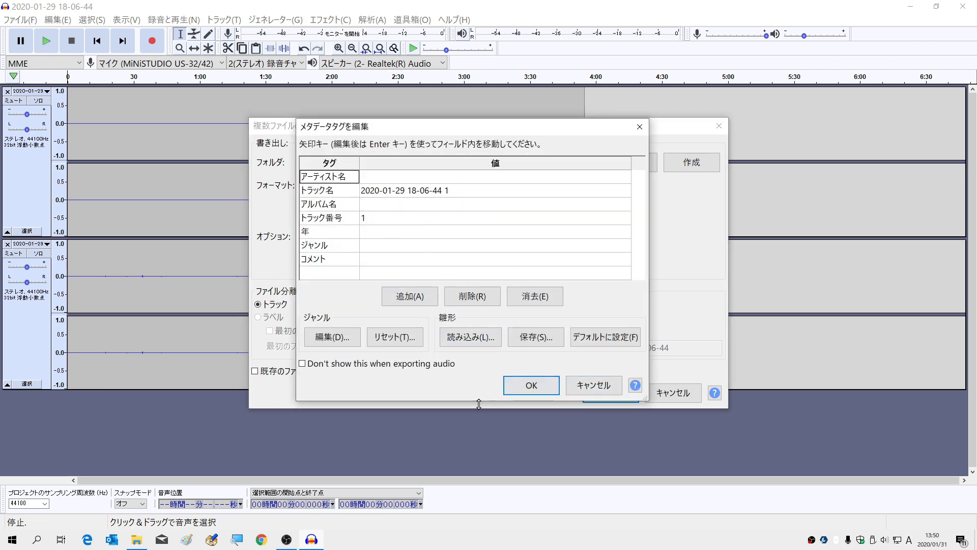
{"action": "left_click", "coordinate": [530, 390]}
{"action": "left_click", "coordinate": [530, 390]}
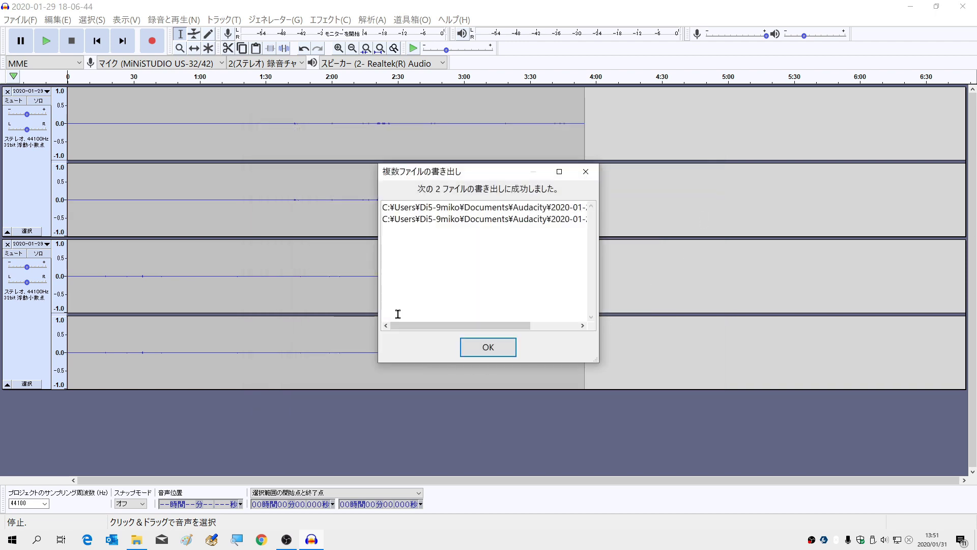
{"action": "left_click", "coordinate": [488, 348]}
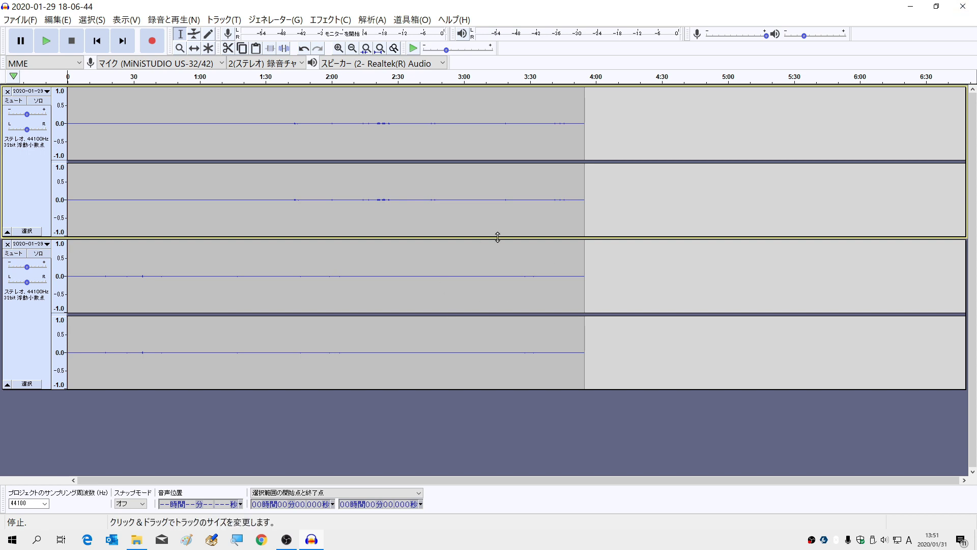
Close Audacity without saving the project and go to the PC location in File Explorer
{"action": "left_click", "coordinate": [963, 7]}
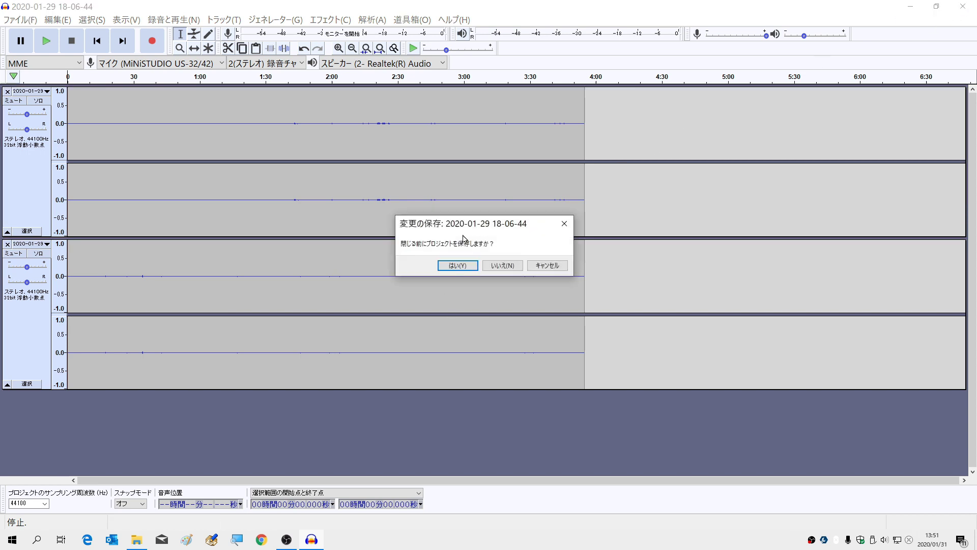
{"action": "left_click", "coordinate": [503, 266]}
{"action": "left_click", "coordinate": [230, 313]}
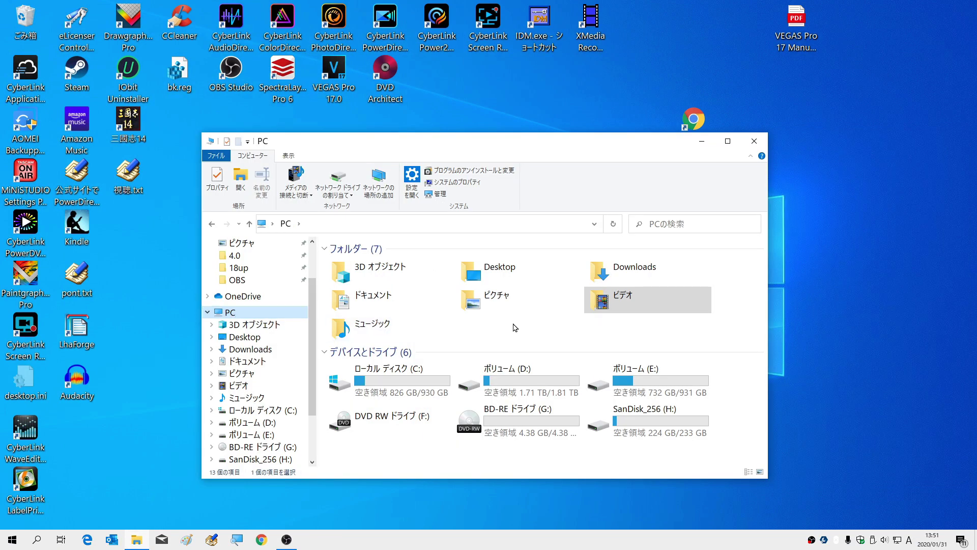
Open the Audacity folder in Documents and check the two exported WAV files
{"action": "double_click", "coordinate": [360, 300]}
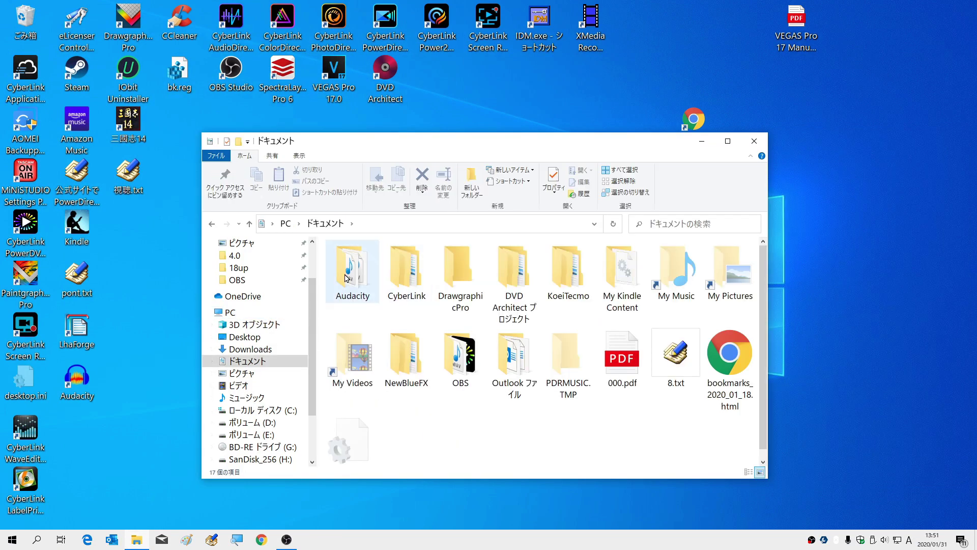
{"action": "double_click", "coordinate": [355, 279]}
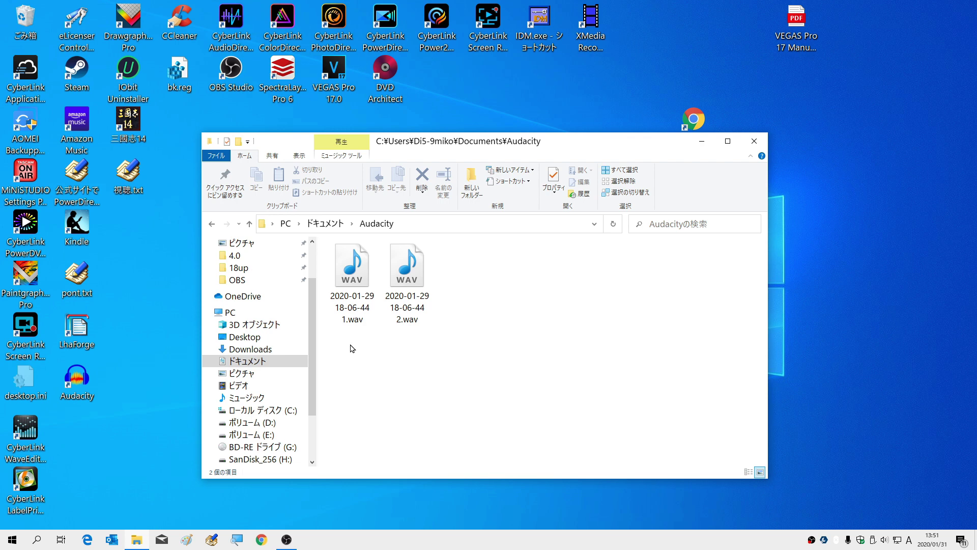
{"action": "left_click", "coordinate": [353, 311]}
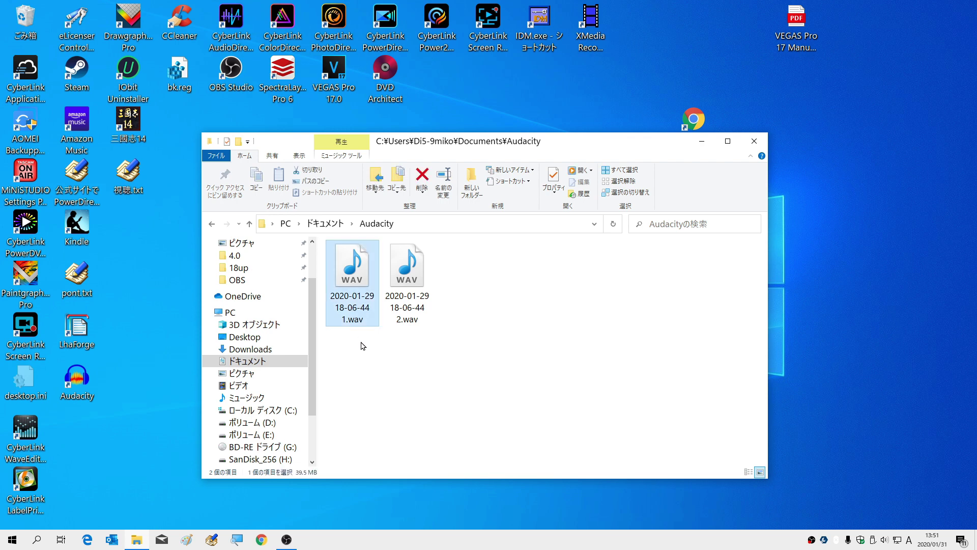
{"action": "left_click", "coordinate": [402, 279]}
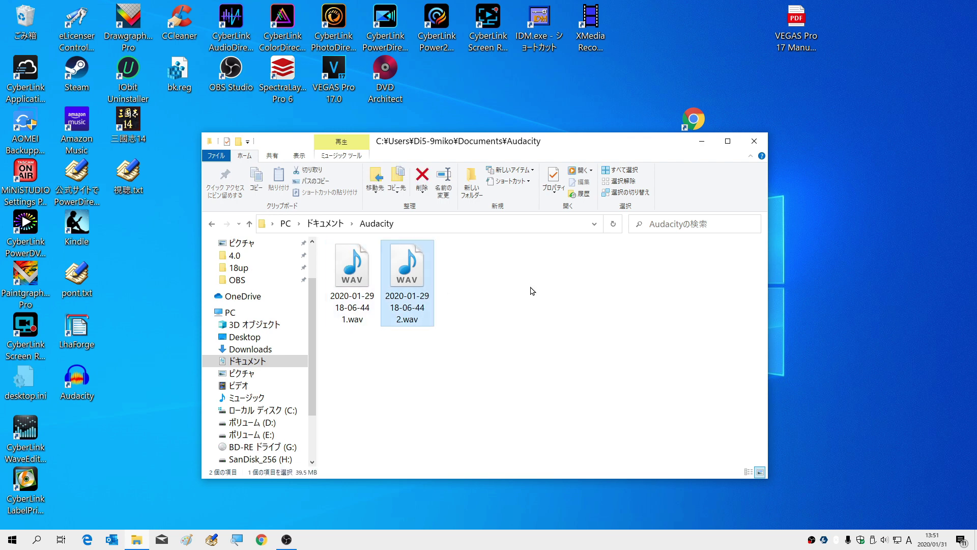
{"action": "left_click", "coordinate": [702, 142]}
{"action": "left_click", "coordinate": [385, 22]}
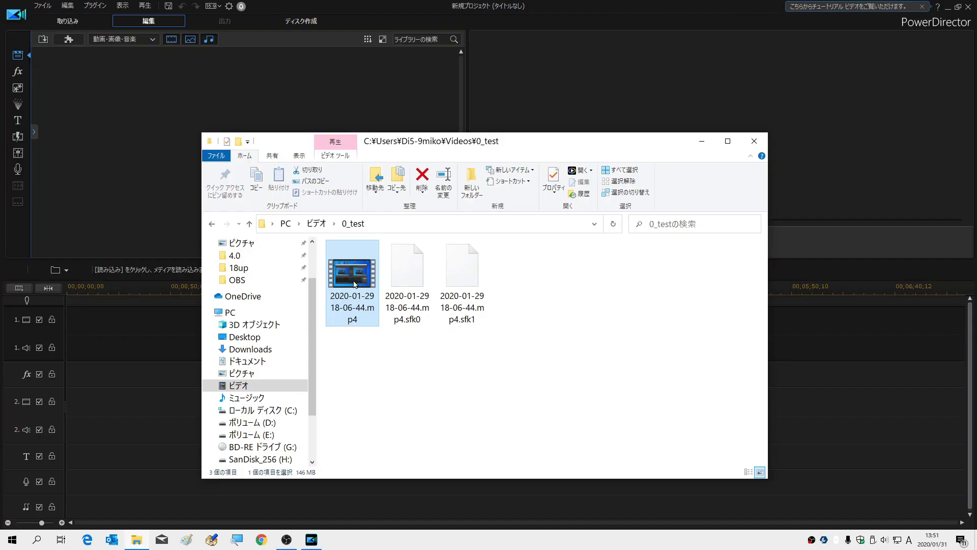
{"action": "left_click_drag", "start_coordinate": [356, 284], "coordinate": [135, 138]}
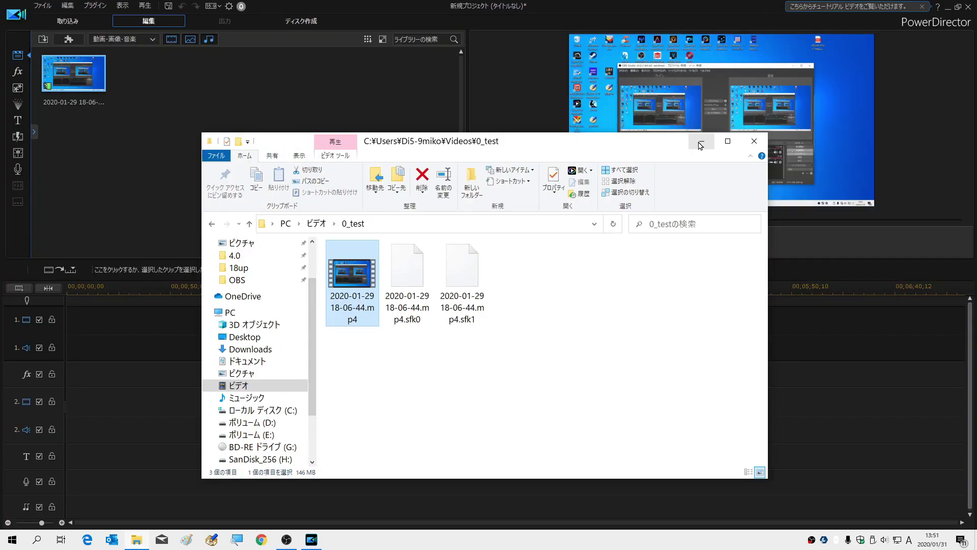
{"action": "left_click", "coordinate": [228, 312]}
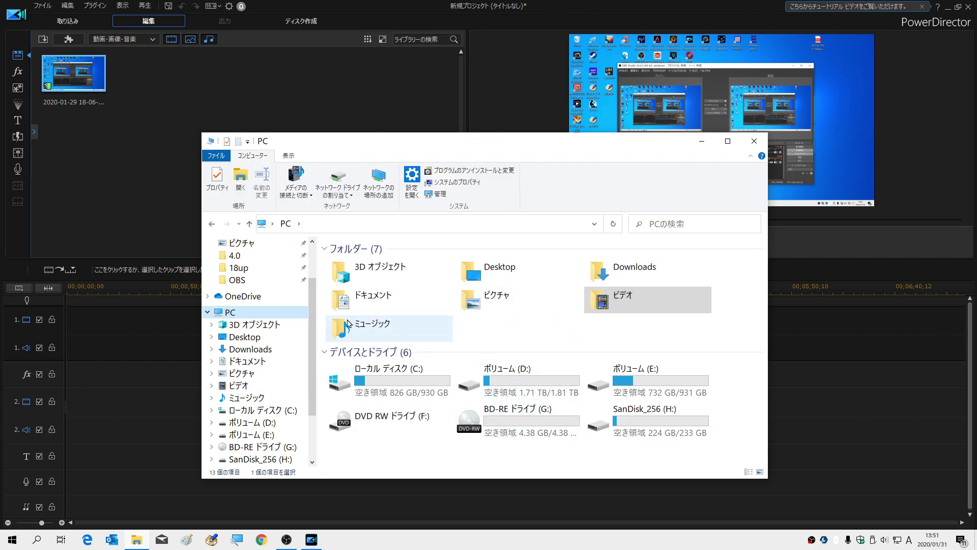
{"action": "double_click", "coordinate": [399, 303]}
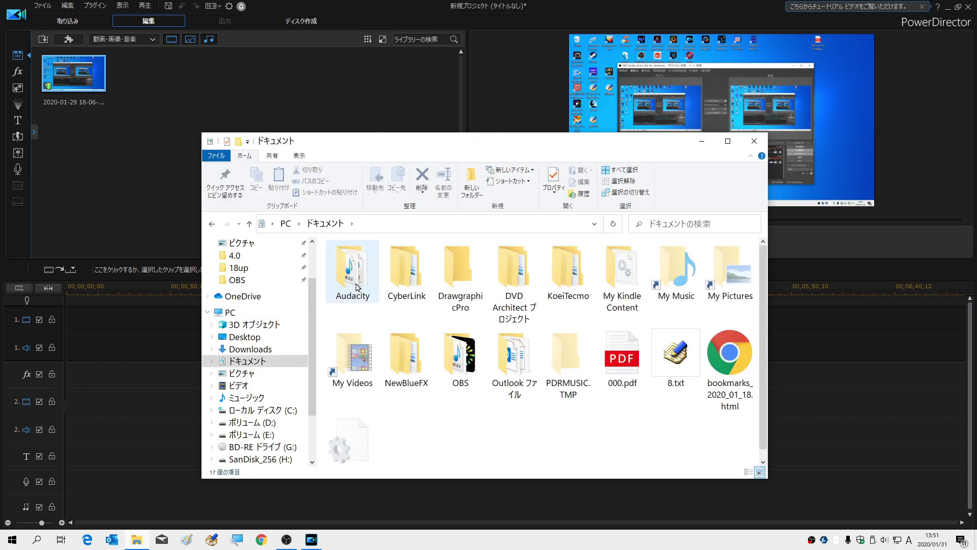
{"action": "left_click", "coordinate": [356, 286]}
{"action": "double_click", "coordinate": [357, 287]}
{"action": "left_click", "coordinate": [356, 306]}
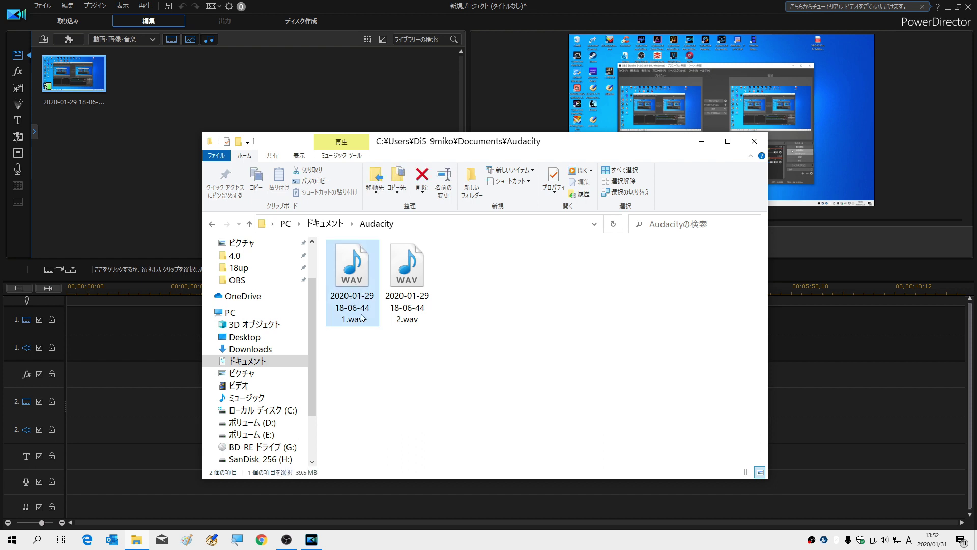
{"action": "left_click_drag", "start_coordinate": [482, 354], "coordinate": [327, 241]}
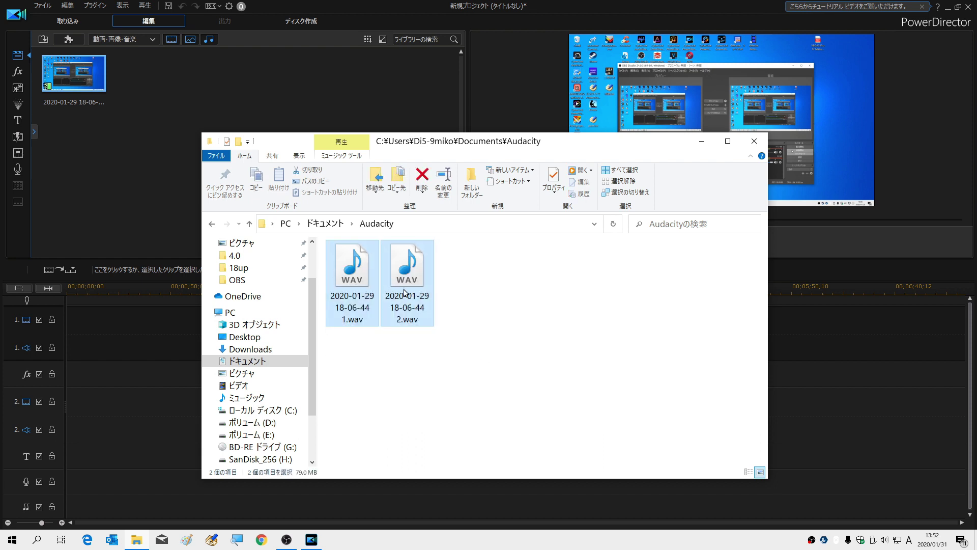
{"action": "left_click", "coordinate": [702, 141]}
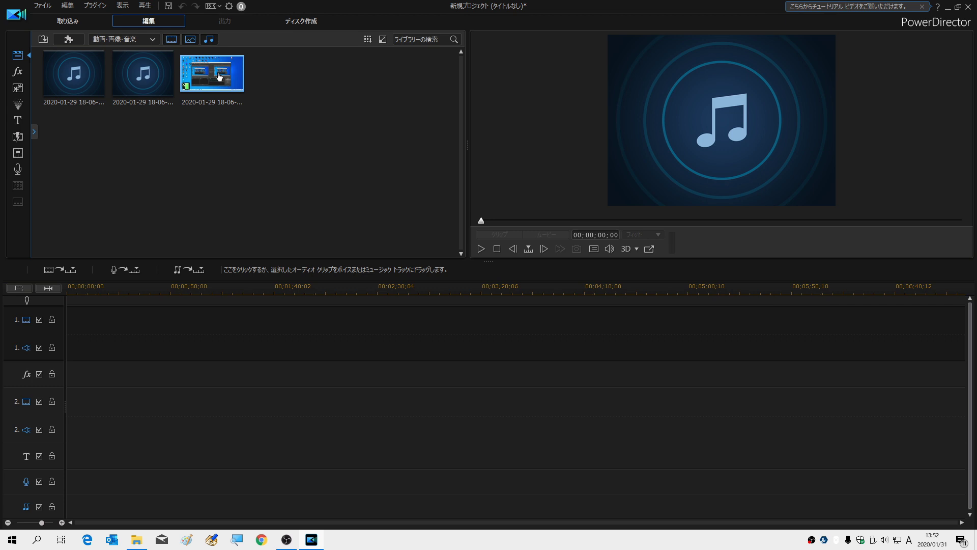
Place the MP4 recording at the start of track 1 and unlink its audio from the video
{"action": "left_click_drag", "start_coordinate": [219, 76], "coordinate": [71, 336]}
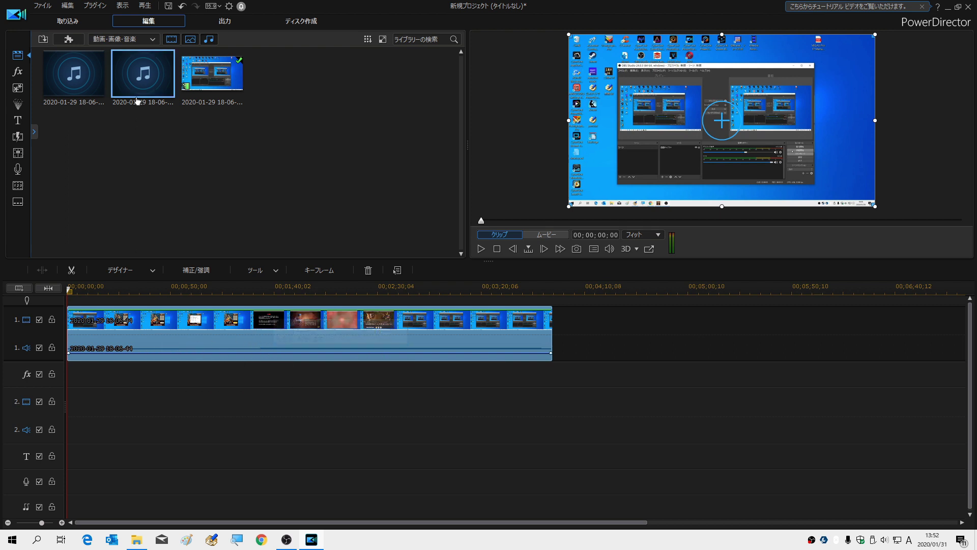
{"action": "left_click", "coordinate": [75, 89]}
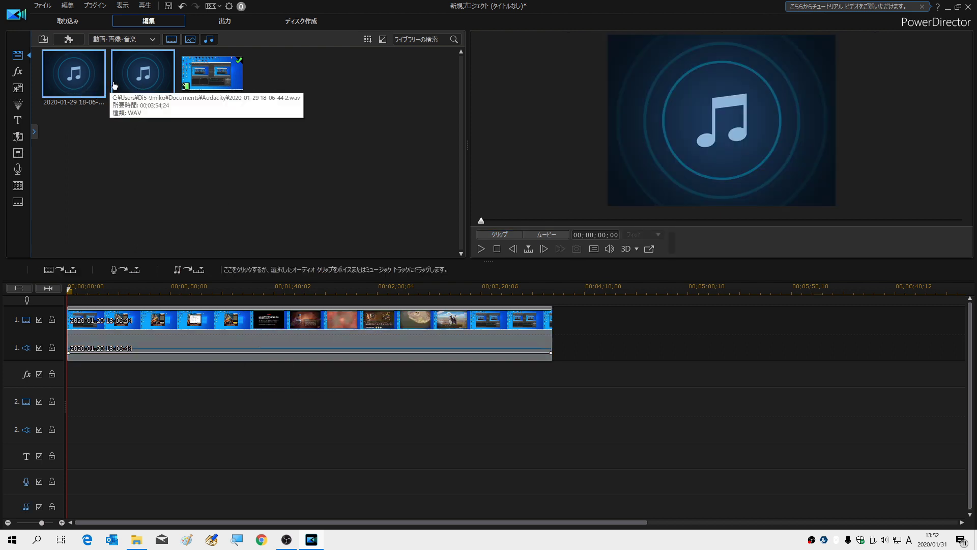
{"action": "right_click", "coordinate": [313, 342]}
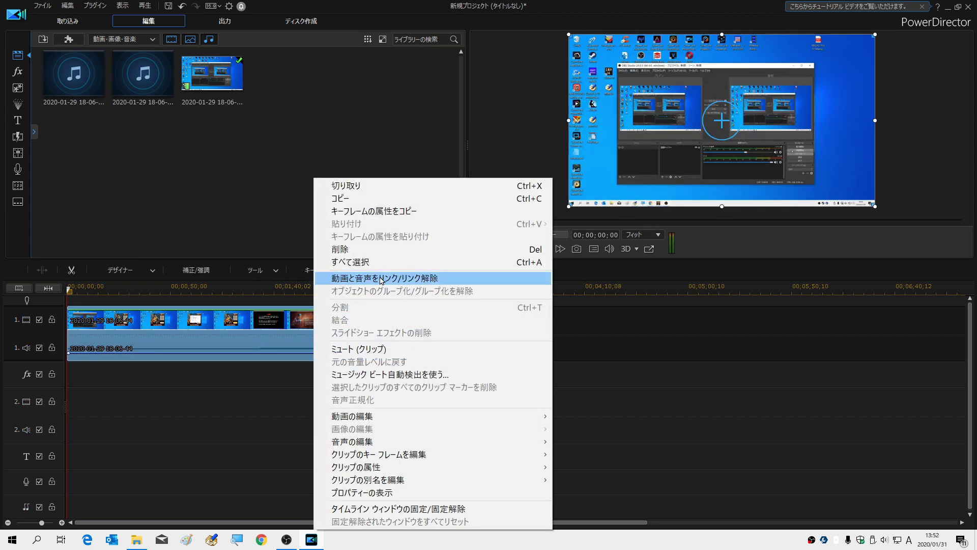
{"action": "left_click", "coordinate": [412, 279]}
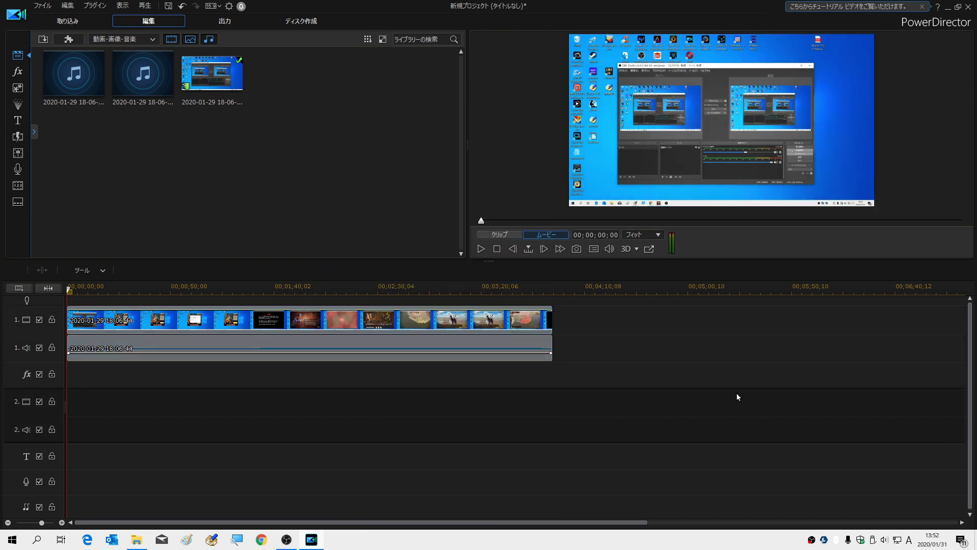
Delete the recording's original audio clip from audio track 1, keeping the video clip
{"action": "left_click", "coordinate": [386, 352]}
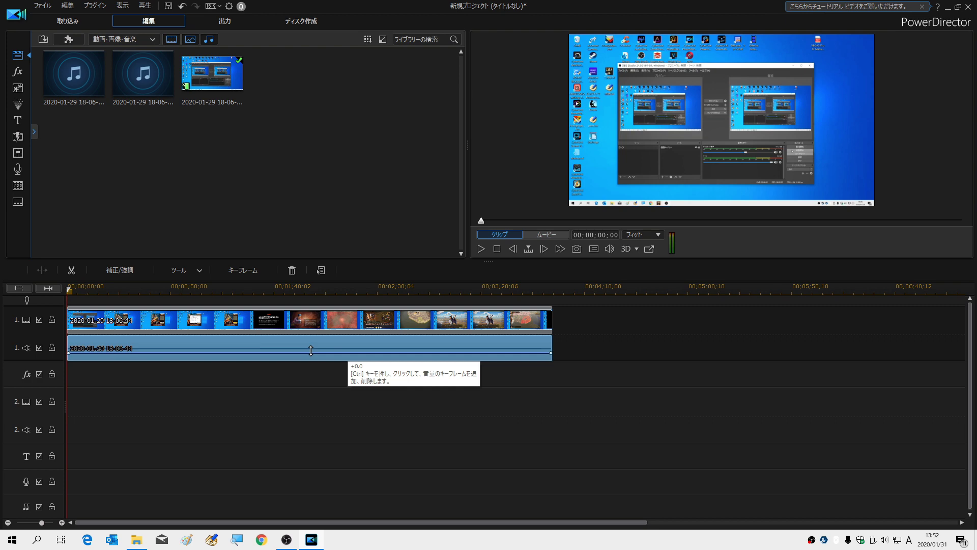
{"action": "right_click", "coordinate": [234, 350]}
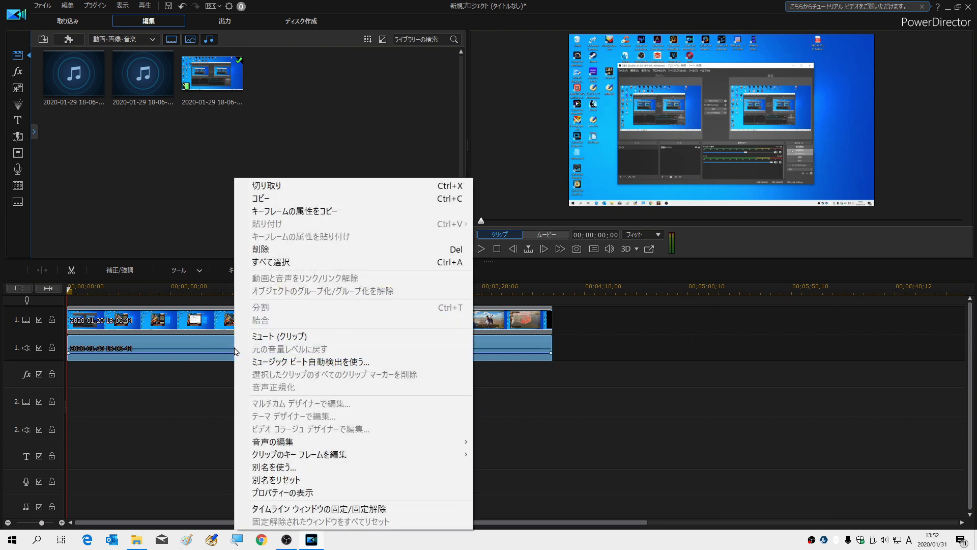
{"action": "left_click", "coordinate": [276, 250]}
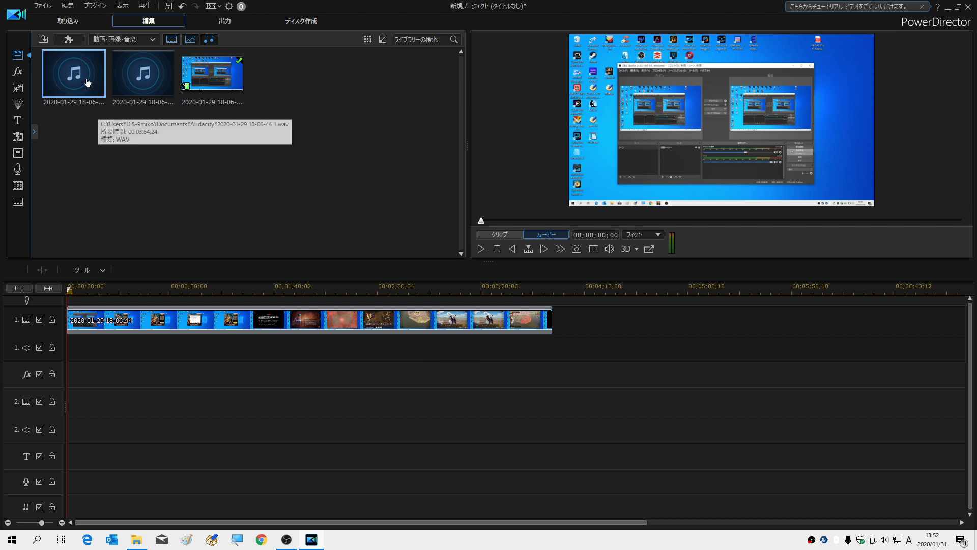
{"action": "left_click", "coordinate": [91, 95]}
{"action": "left_click_drag", "start_coordinate": [77, 85], "coordinate": [30, 351]}
{"action": "left_click", "coordinate": [143, 79]}
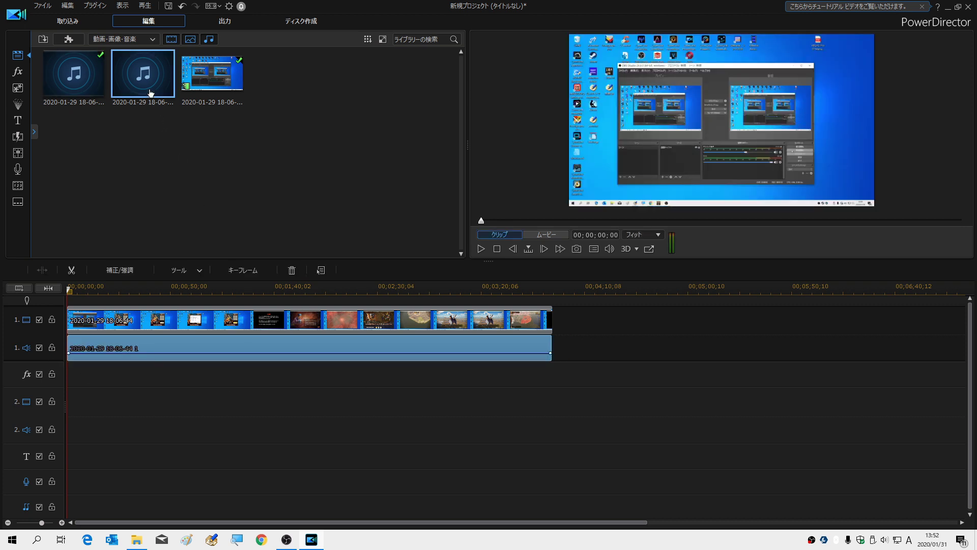
{"action": "left_click_drag", "start_coordinate": [142, 82], "coordinate": [61, 408]}
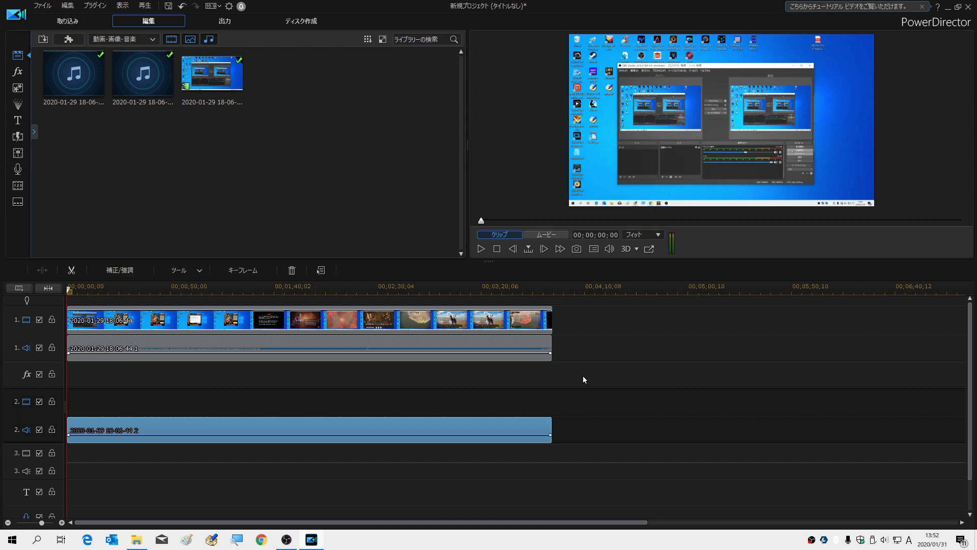